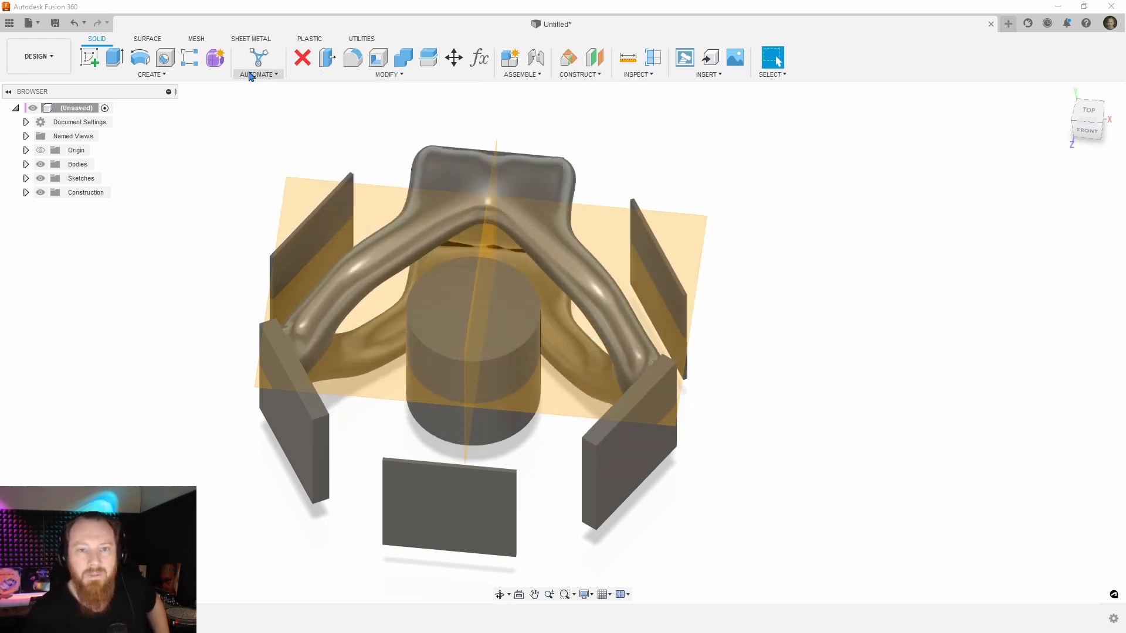
- Start the Automated Modeling command
{"action": "left_click", "coordinate": [258, 75]}
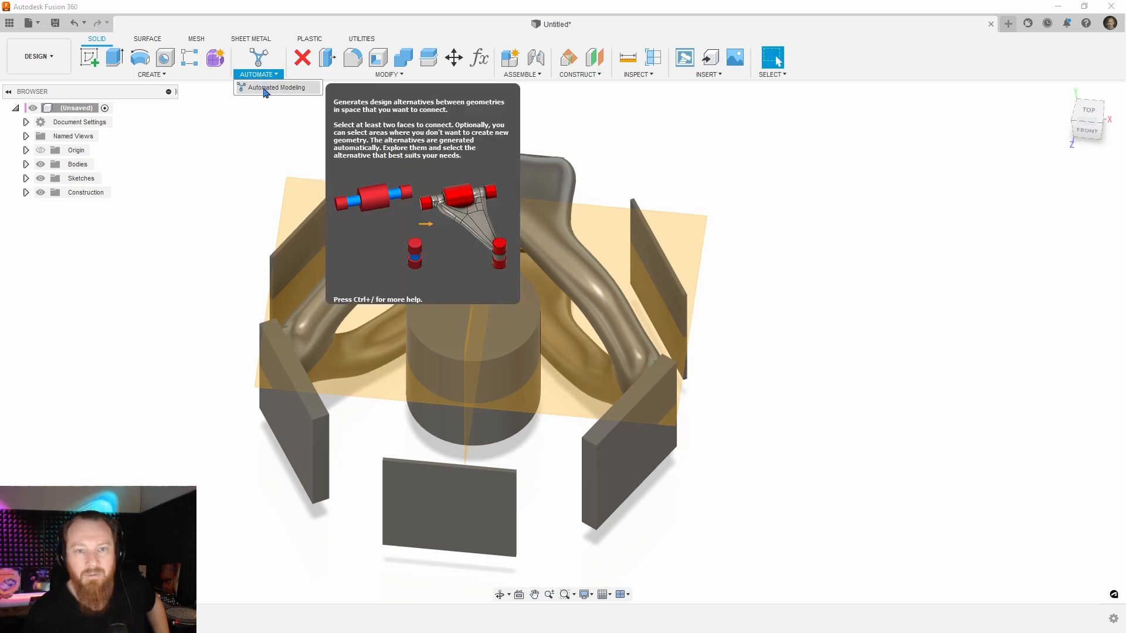
{"action": "left_click", "coordinate": [265, 88]}
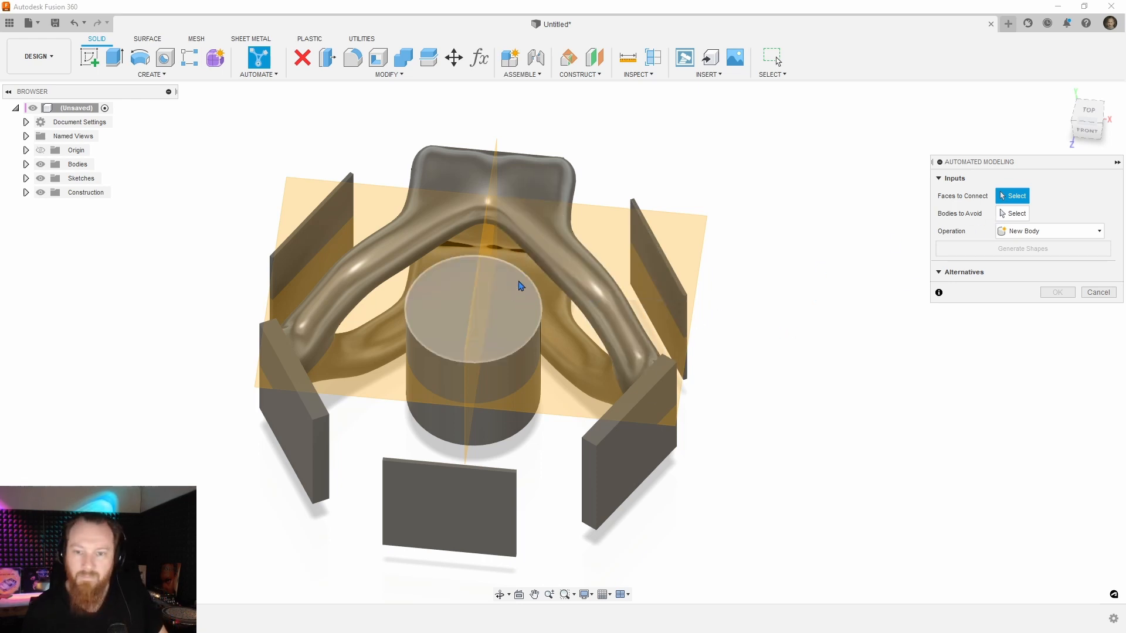
{"action": "middle_click_drag", "start_coordinate": [459, 300], "coordinate": [371, 301], "text": "shift"}
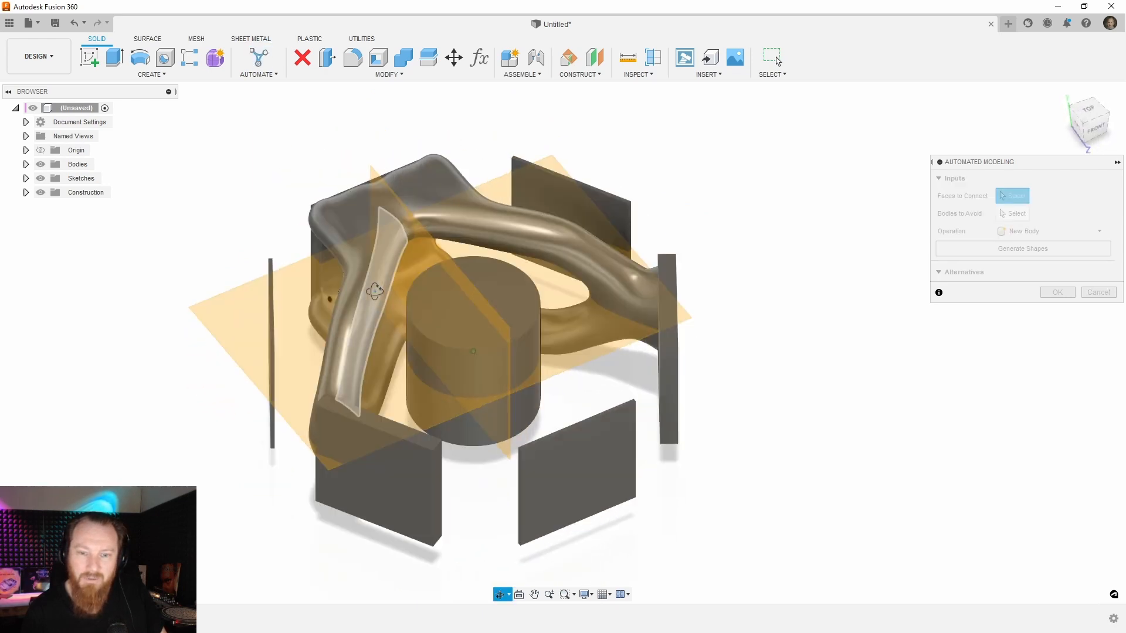
{"action": "left_click", "coordinate": [326, 265]}
{"action": "left_click", "coordinate": [373, 451]}
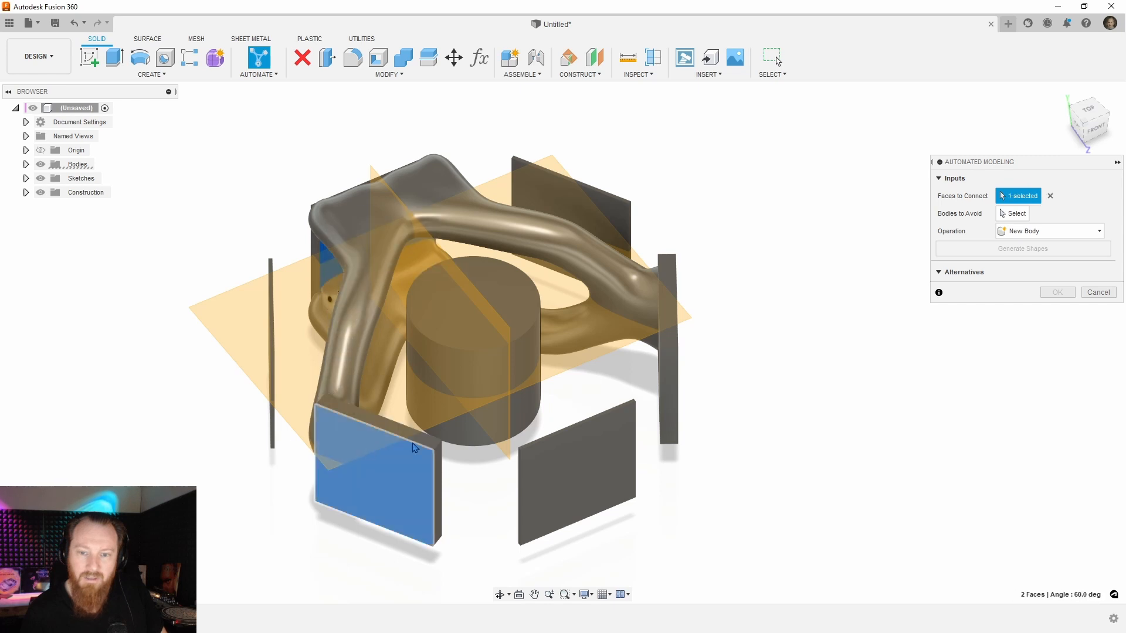
{"action": "middle_click_drag", "start_coordinate": [751, 388], "coordinate": [708, 382], "text": "shift"}
{"action": "left_click", "coordinate": [632, 447]}
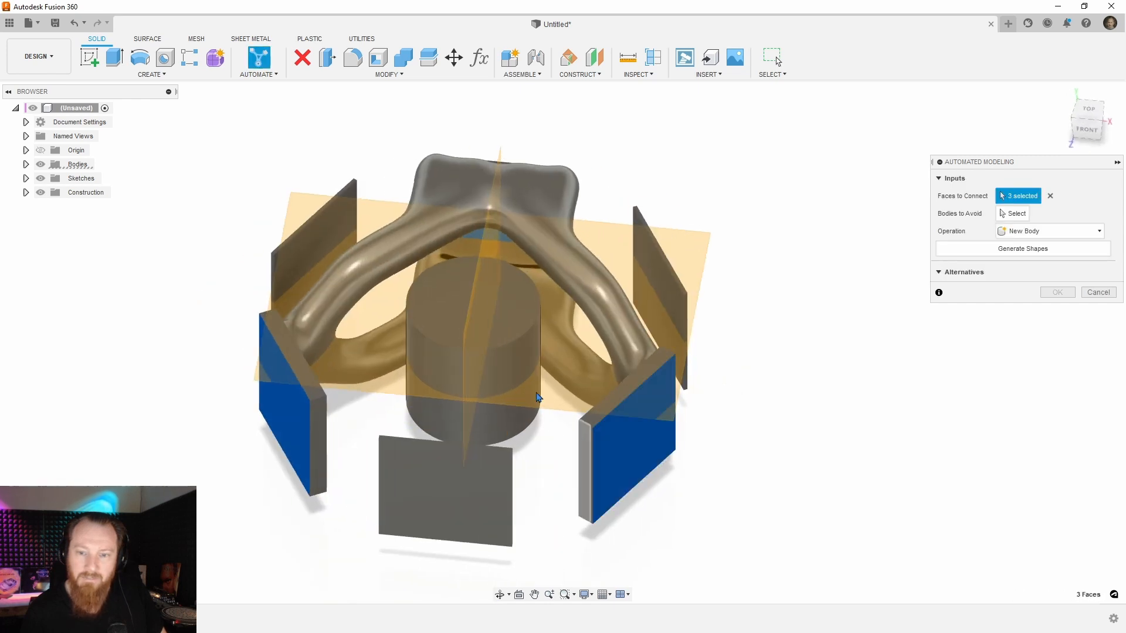
{"action": "middle_click_drag", "start_coordinate": [632, 447], "coordinate": [606, 370], "text": "shift"}
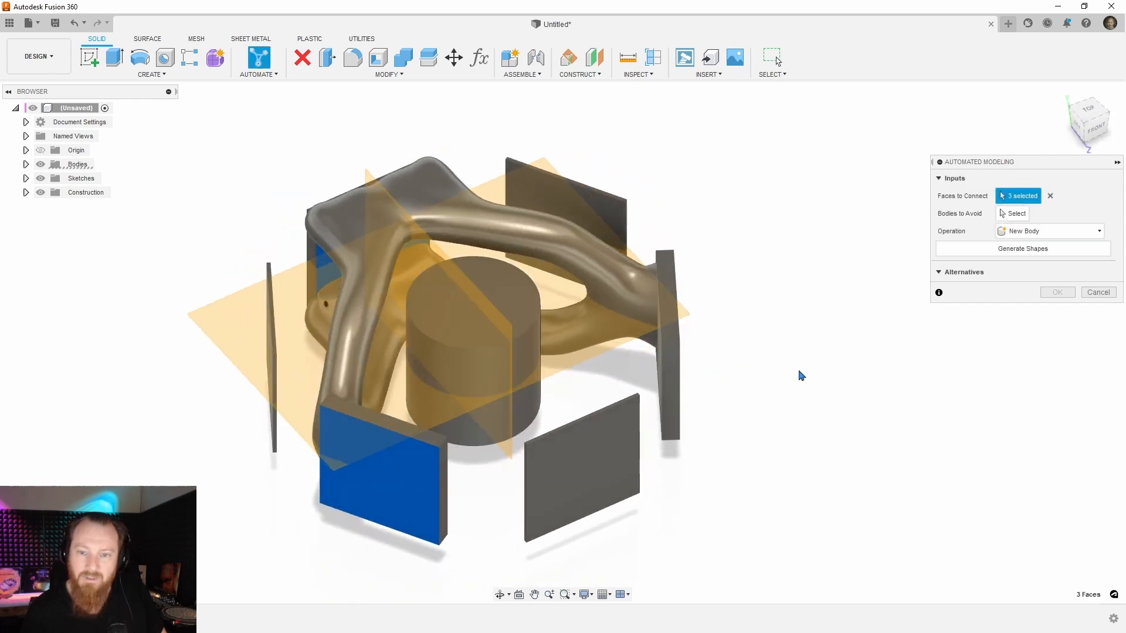
{"action": "middle_click_drag", "start_coordinate": [762, 313], "coordinate": [787, 322], "text": "shift"}
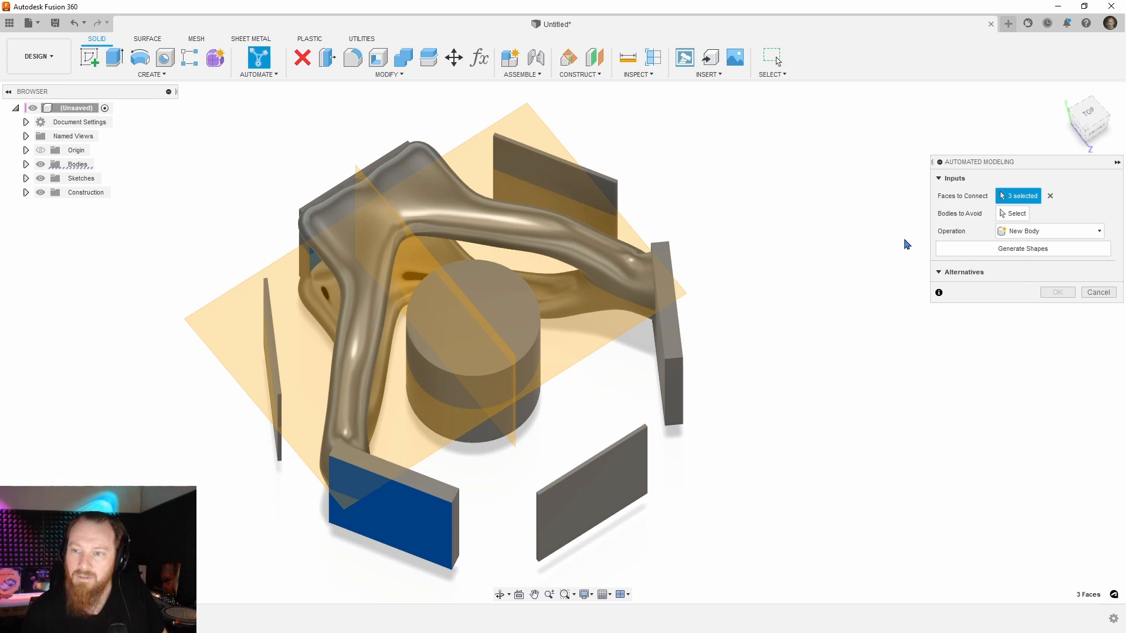
{"action": "left_click", "coordinate": [1049, 195]}
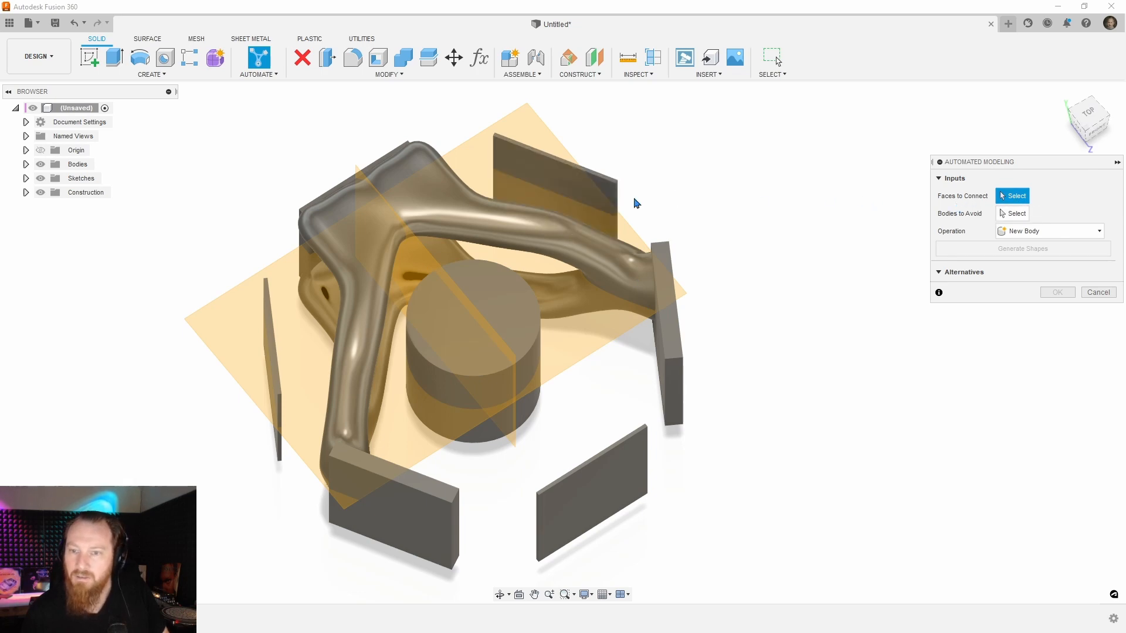
- Select the inner faces of the three plates not attached to the existing organic frame as the faces to connect
{"action": "left_click", "coordinate": [551, 185]}
{"action": "mouse_move", "coordinate": [551, 185]}
{"action": "middle_mouse_down", "text": "shift"}
{"action": "mouse_move", "coordinate": [417, 244]}
{"action": "mouse_move", "coordinate": [535, 170]}
{"action": "middle_mouse_up", "text": "shift"}
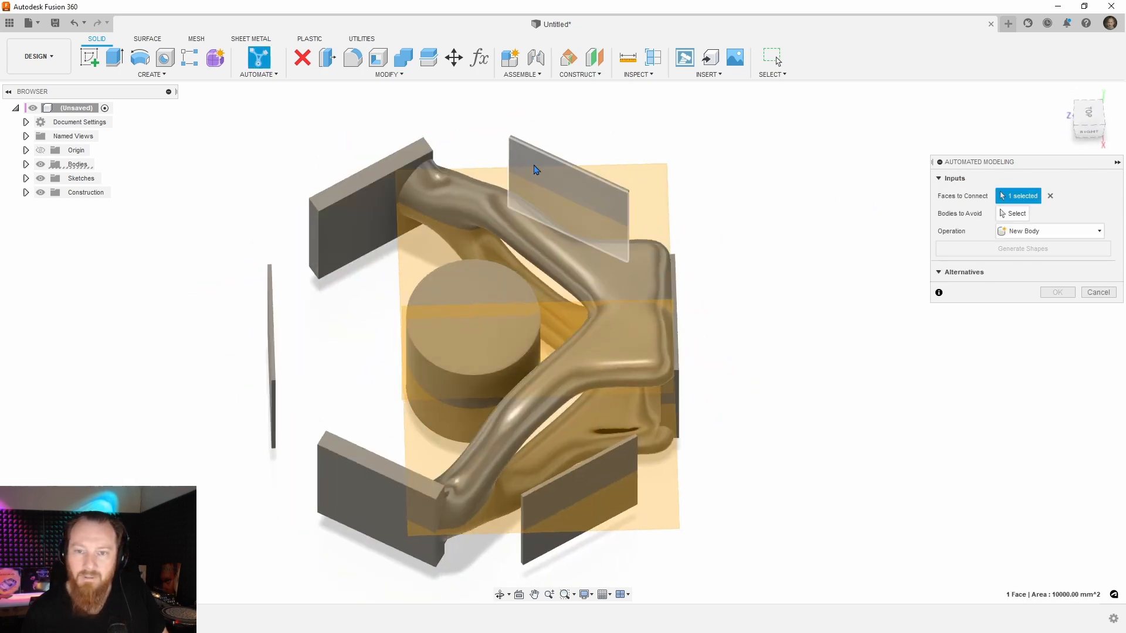
{"action": "left_click", "coordinate": [536, 170]}
{"action": "middle_click_drag", "start_coordinate": [452, 246], "coordinate": [724, 294], "text": "shift"}
{"action": "left_click", "coordinate": [381, 206]}
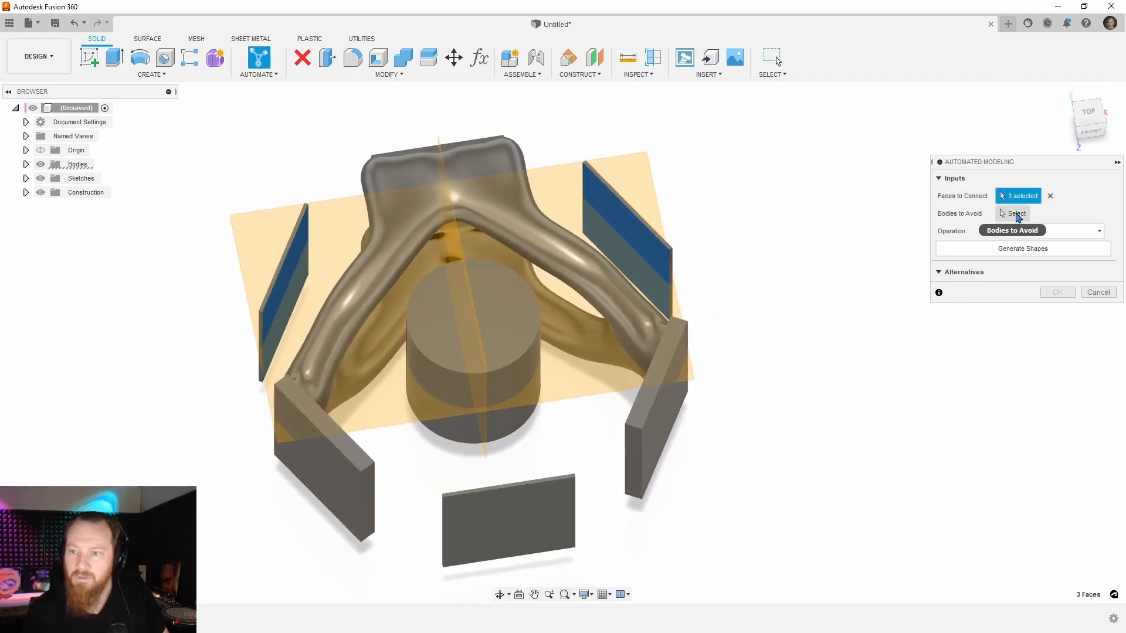
- Set the central cylinder and the existing organic frame as bodies to avoid, and generate the shapes as a new body
{"action": "left_click", "coordinate": [1015, 214]}
{"action": "left_click", "coordinate": [472, 370]}
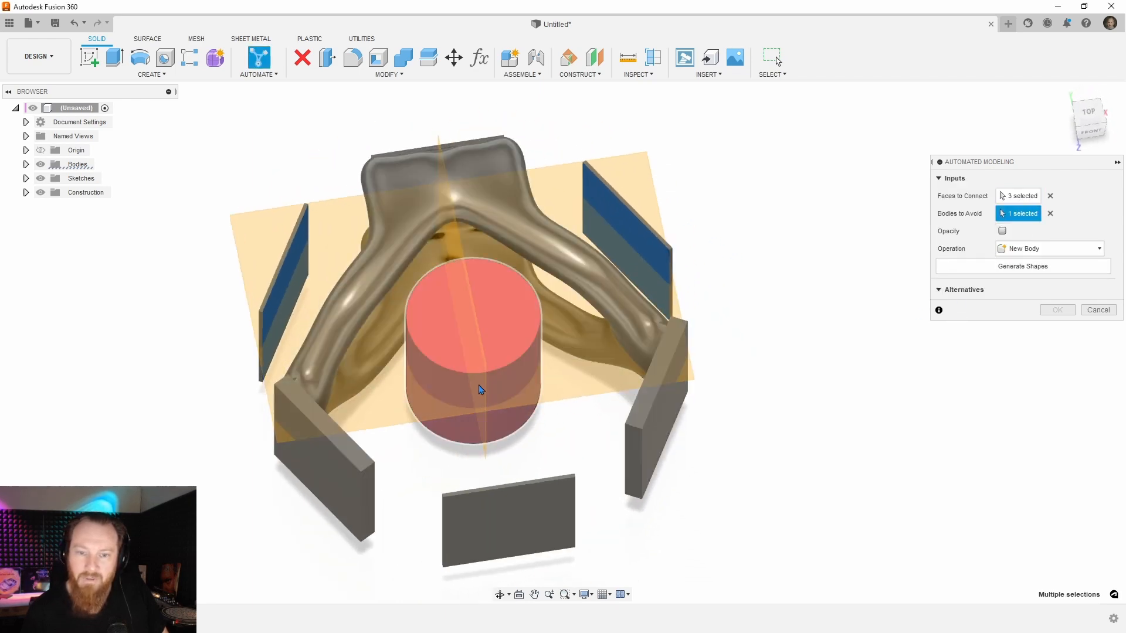
{"action": "left_click", "coordinate": [409, 255]}
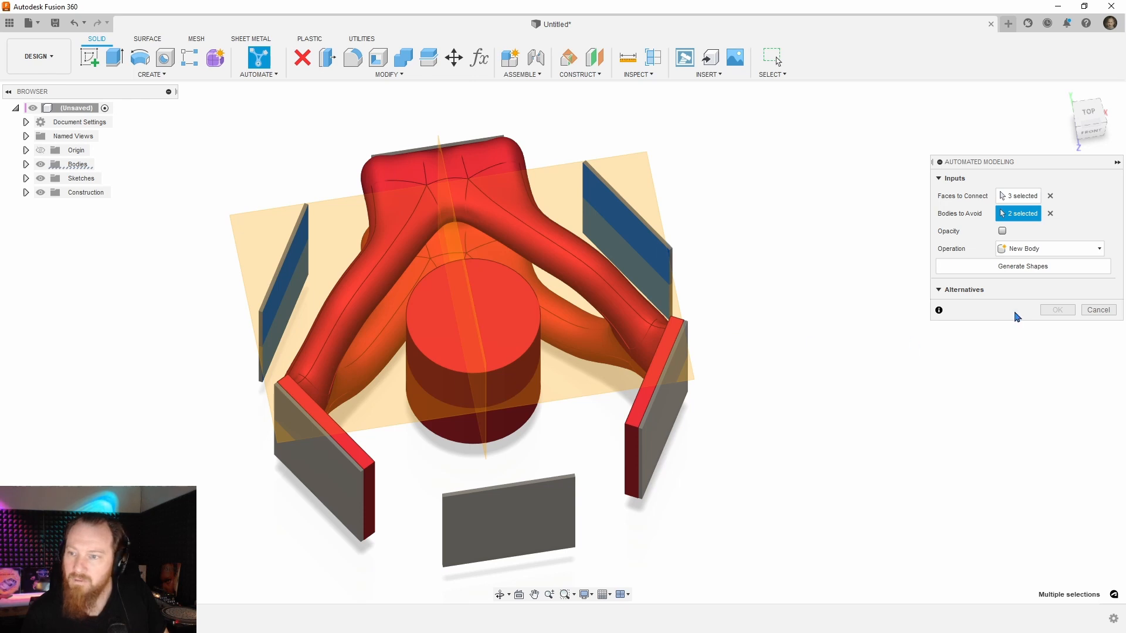
{"action": "left_click", "coordinate": [1035, 267]}
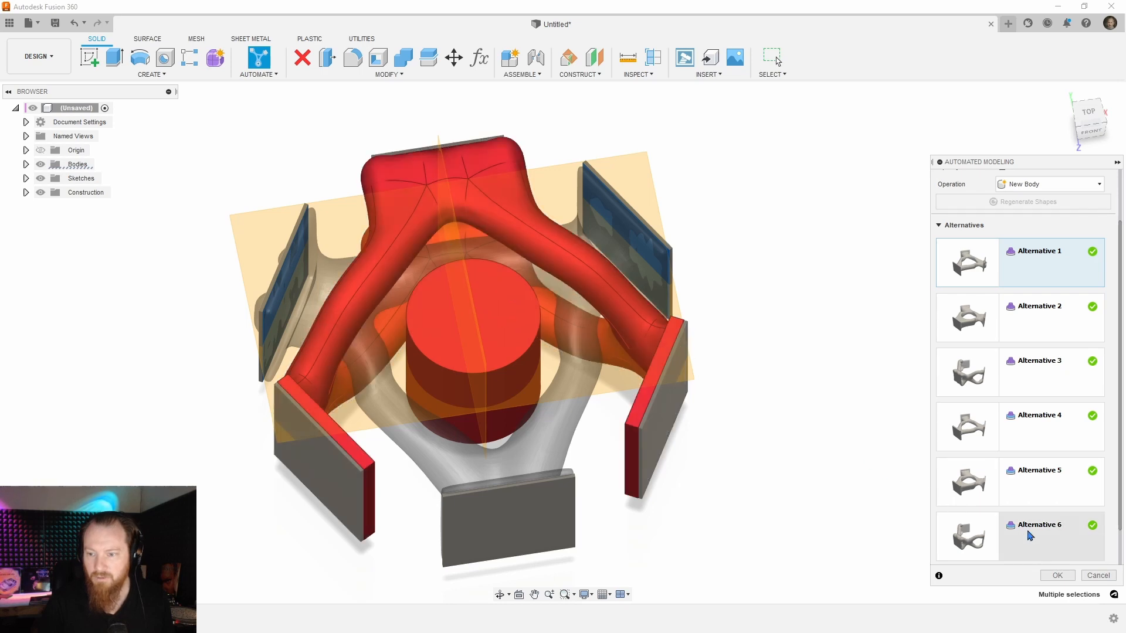
- Compare Alternatives 6 and 3 from several angles and create the new body from Alternative 6
{"action": "left_click", "coordinate": [1032, 540]}
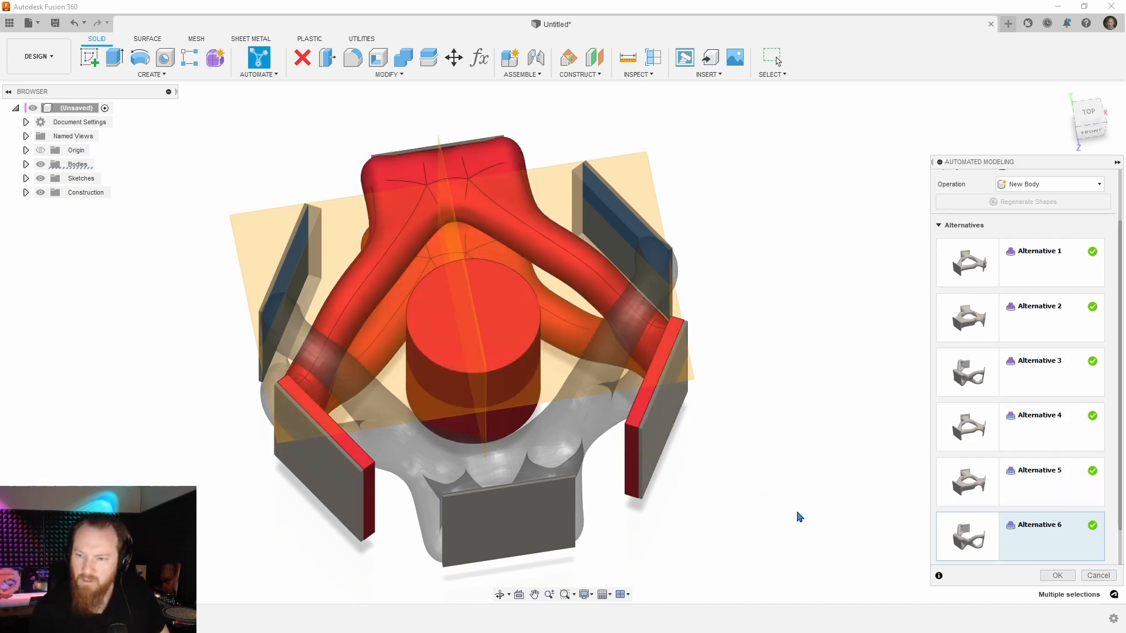
{"action": "left_click", "coordinate": [1017, 371]}
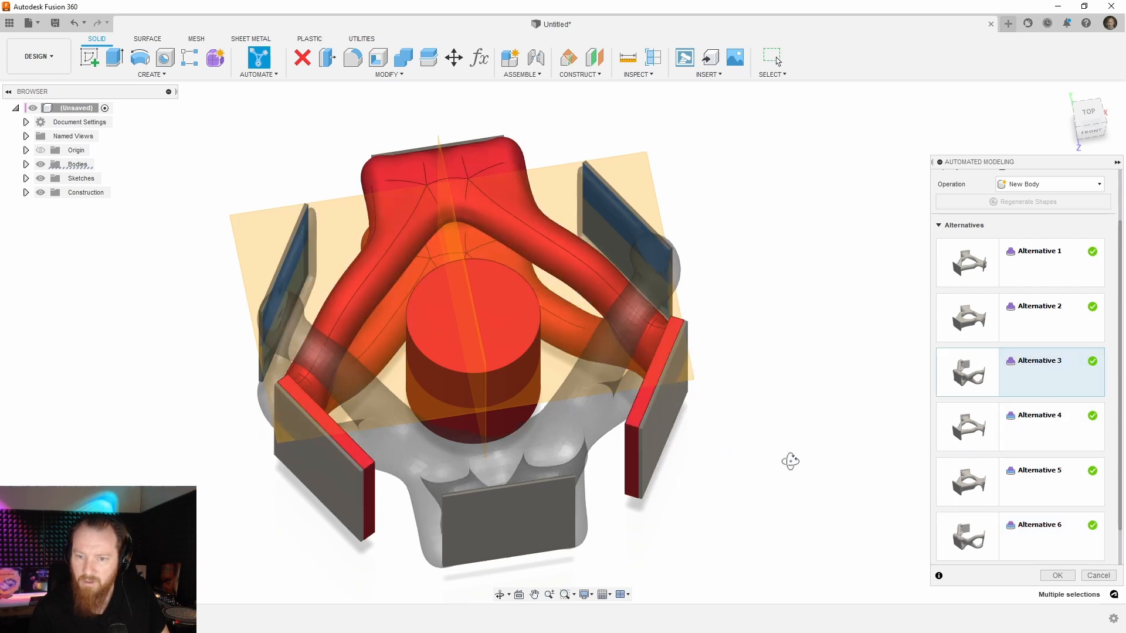
{"action": "middle_click_drag", "start_coordinate": [786, 459], "coordinate": [744, 407], "text": "shift"}
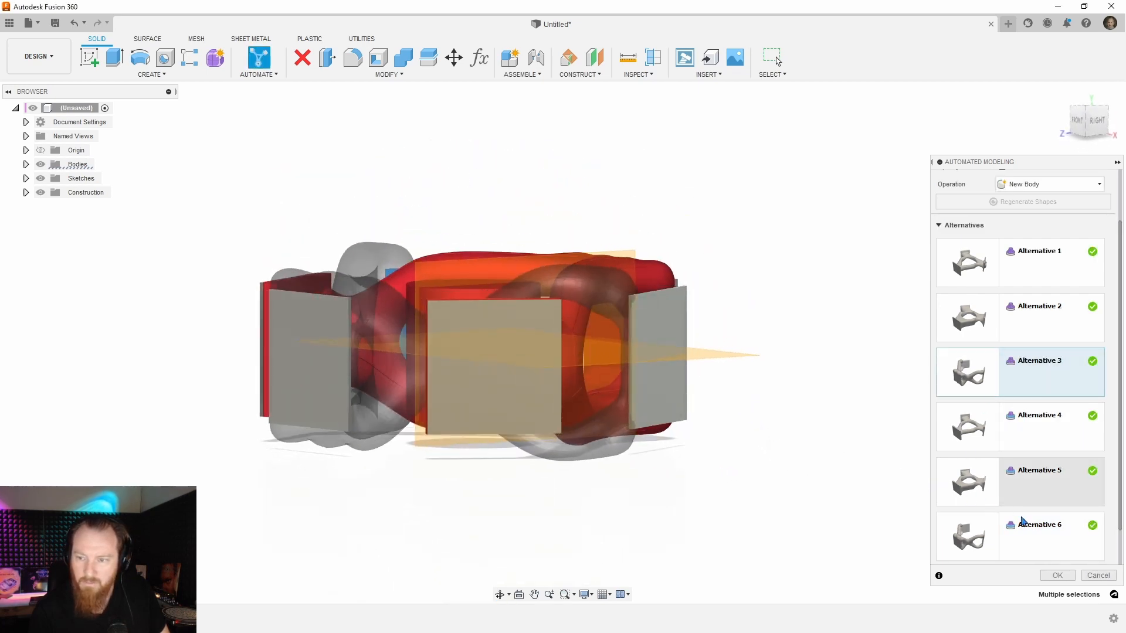
{"action": "left_click", "coordinate": [1042, 533]}
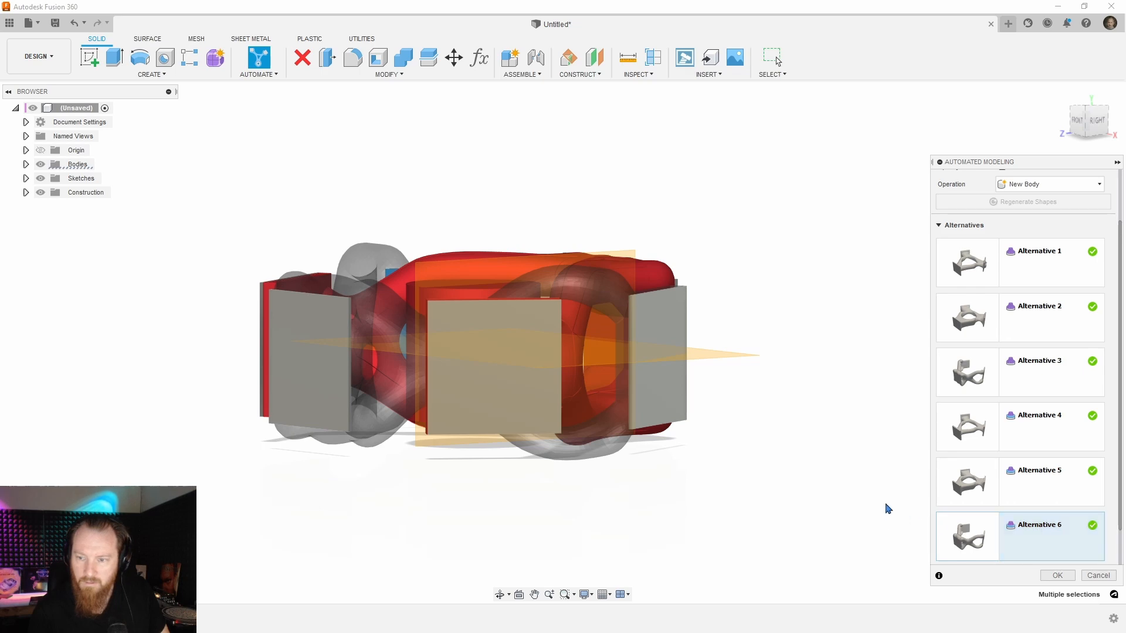
{"action": "middle_click_drag", "start_coordinate": [736, 480], "coordinate": [652, 428], "text": "shift"}
{"action": "scroll", "coordinate": [620, 365], "scroll_direction": "up", "scroll_amount": 10}
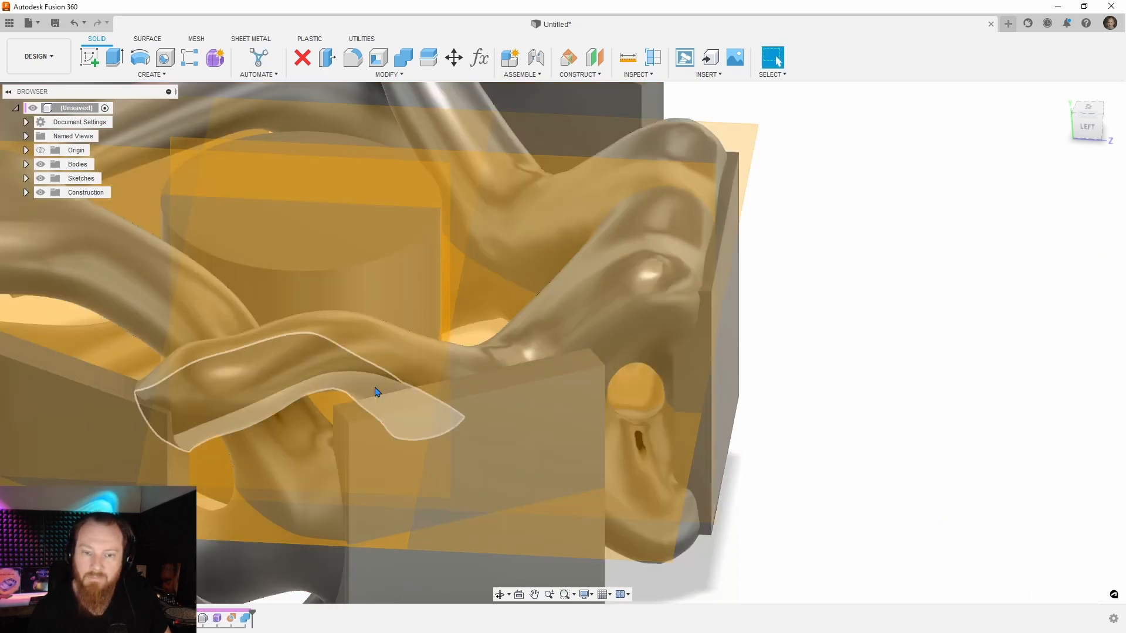
- Hide all the construction planes
{"action": "scroll", "coordinate": [377, 415], "scroll_direction": "down", "scroll_amount": 7}
{"action": "middle_click_drag", "start_coordinate": [418, 405], "coordinate": [698, 367]}
{"action": "middle_click_drag", "start_coordinate": [370, 402], "coordinate": [301, 322], "text": "shift"}
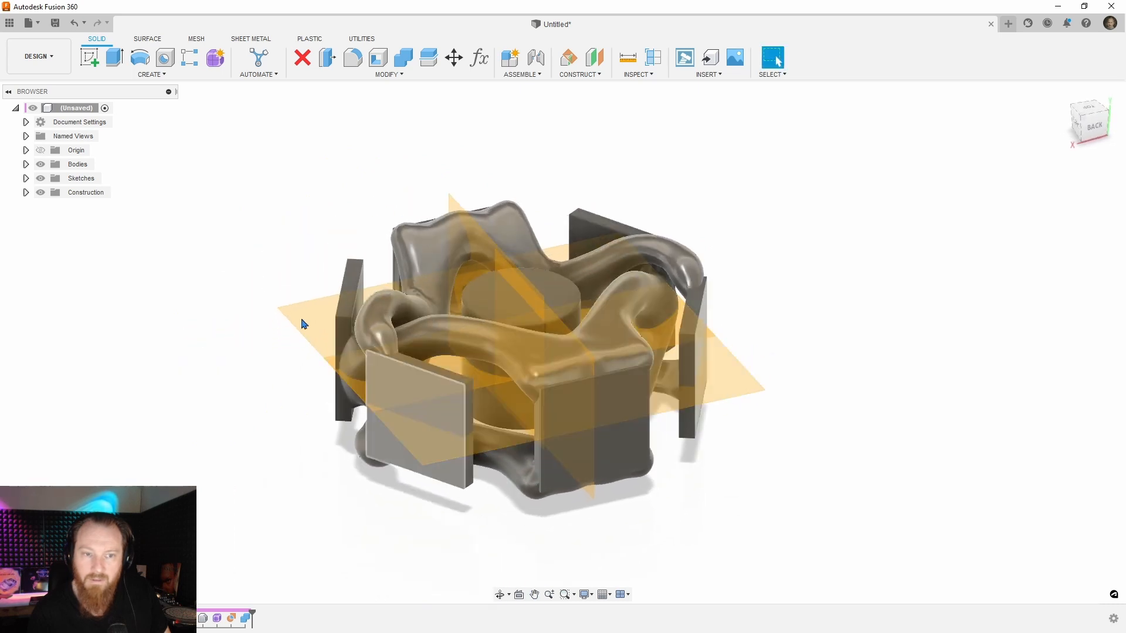
{"action": "left_click", "coordinate": [26, 179]}
{"action": "left_click", "coordinate": [27, 207]}
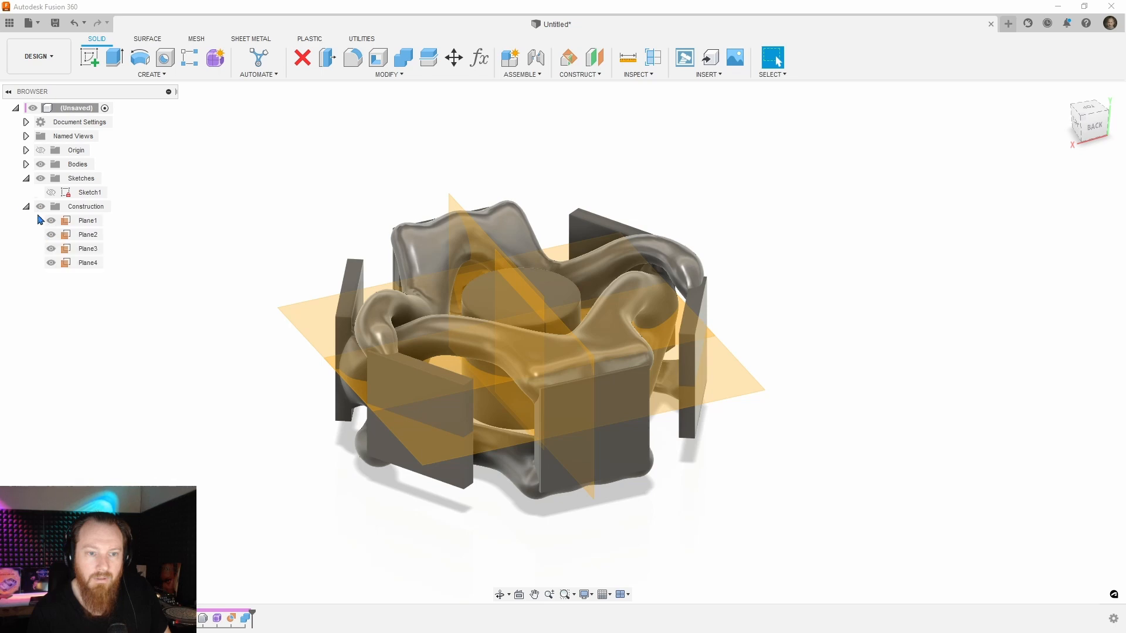
{"action": "left_click", "coordinate": [41, 206]}
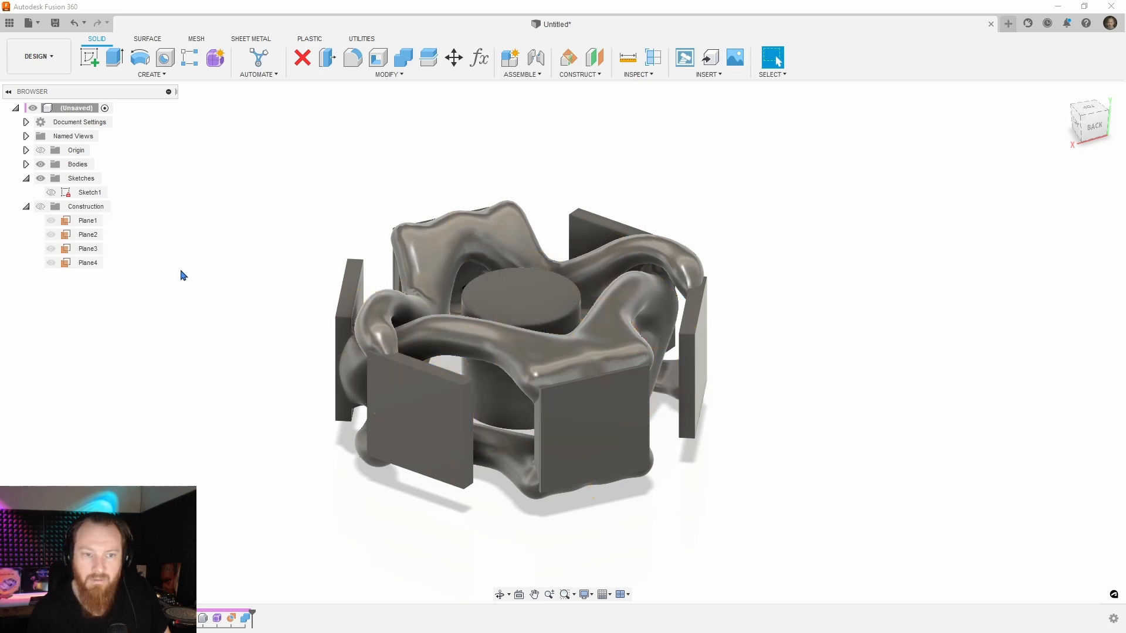
- Hide the central cylinder body and inspect the interlocking organic frames from several sides
{"action": "scroll", "coordinate": [464, 377], "scroll_direction": "up", "scroll_amount": 3}
{"action": "scroll", "coordinate": [464, 376], "scroll_direction": "down", "scroll_amount": 1}
{"action": "middle_click_drag", "start_coordinate": [464, 374], "coordinate": [513, 373], "text": "shift"}
{"action": "left_click", "coordinate": [26, 165]}
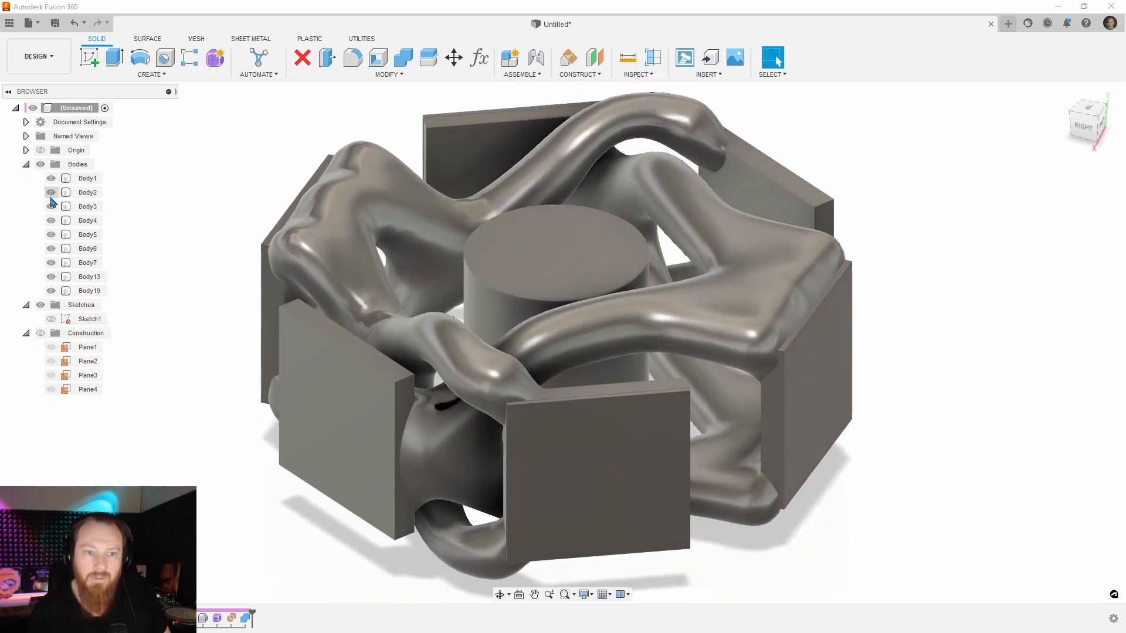
{"action": "left_click", "coordinate": [52, 263]}
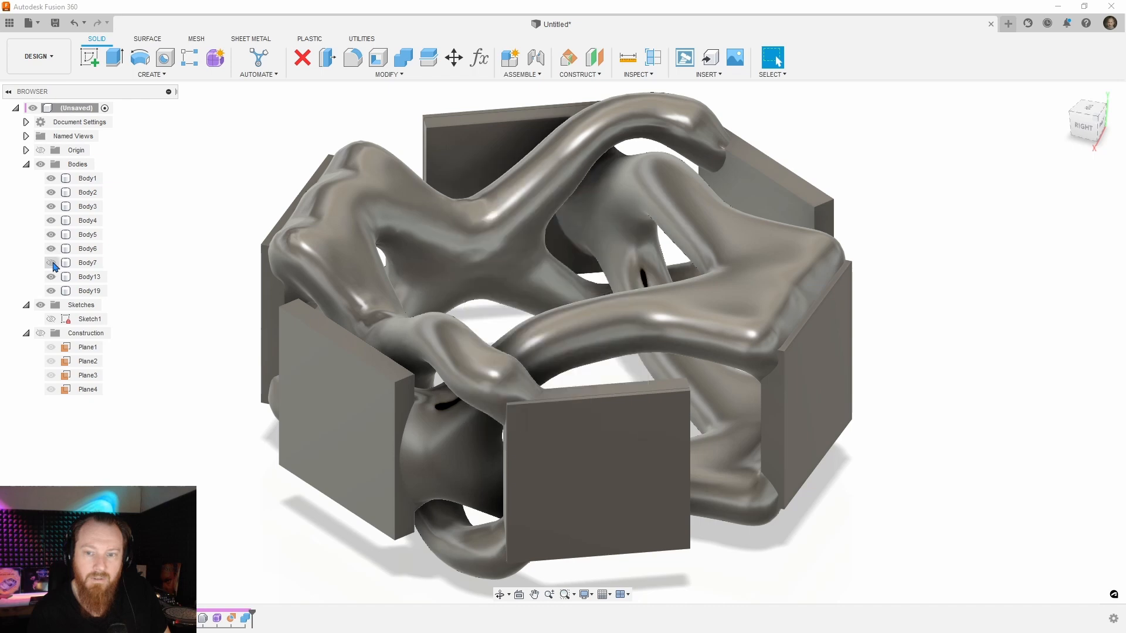
{"action": "middle_click_drag", "start_coordinate": [942, 409], "coordinate": [792, 423], "text": "shift"}
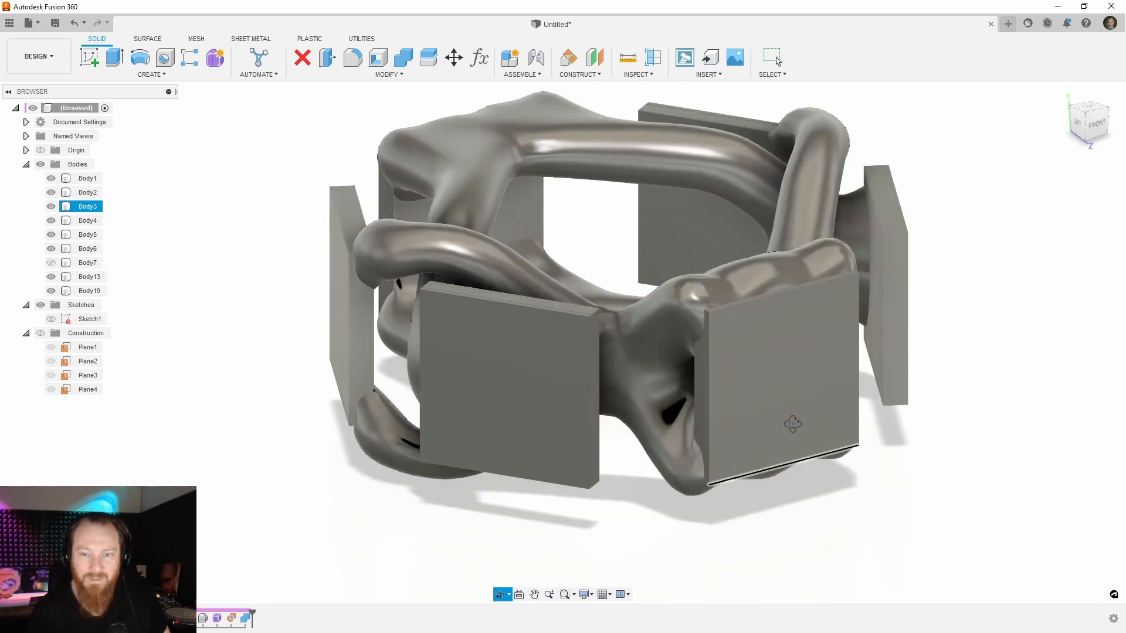
{"action": "middle_click_drag", "start_coordinate": [793, 475], "coordinate": [765, 385], "text": "shift"}
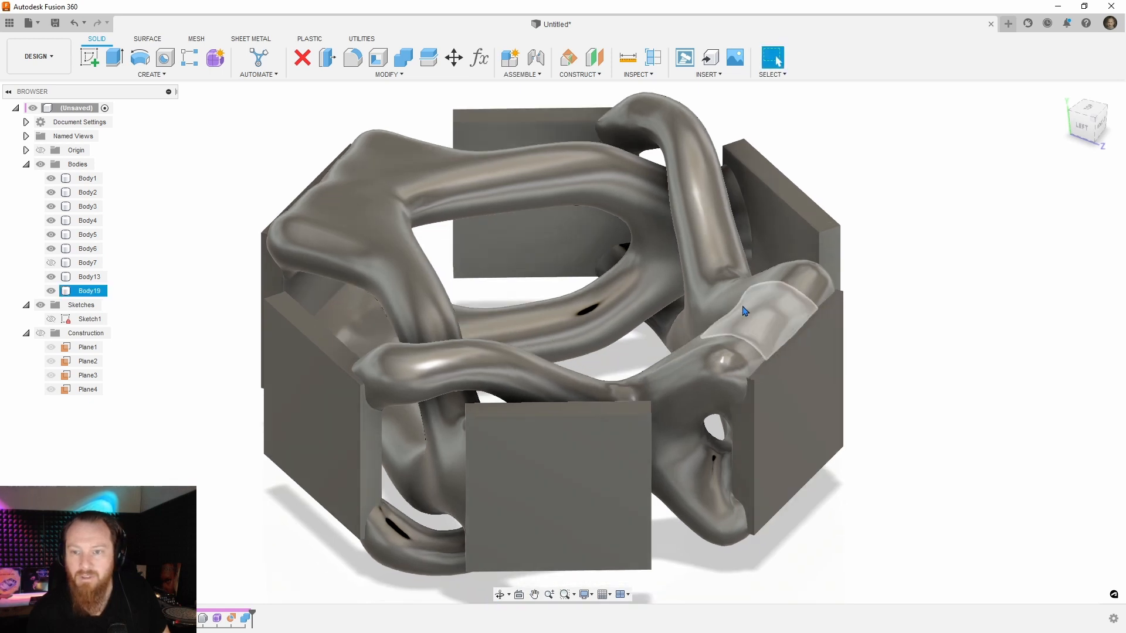